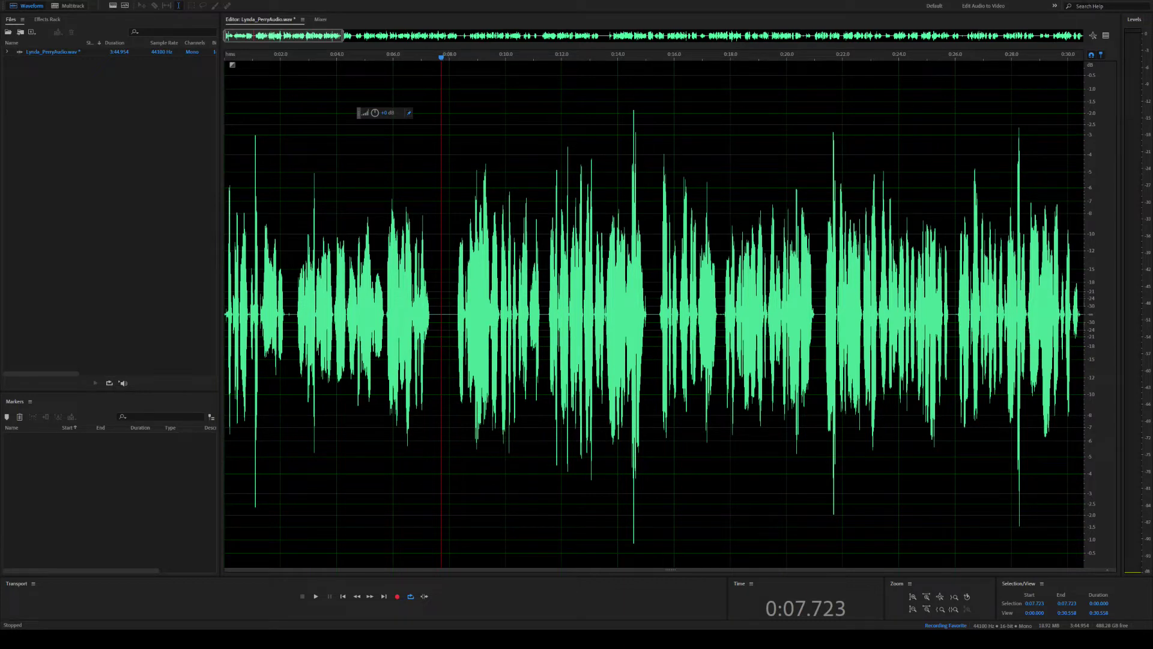
# - Add a range marker over the audio from 0:07.787 to 0:15.303 in the waveform
pyautogui.click(449, 314)
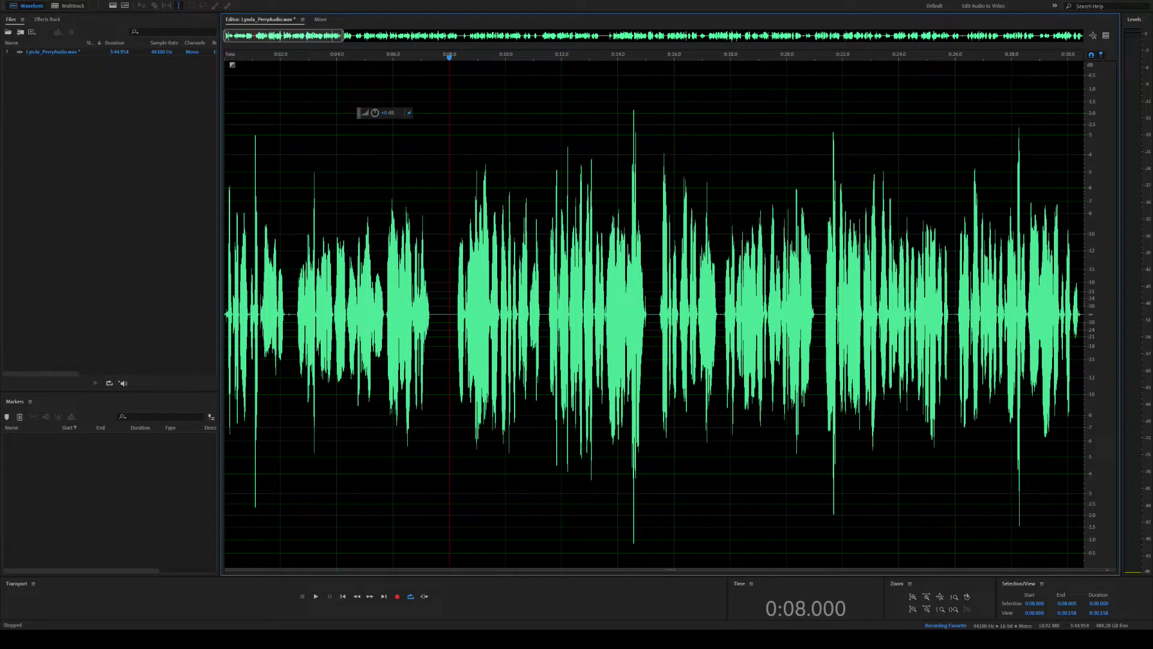
pyautogui.moveTo(449, 314); pyautogui.dragTo(465, 314)
pyautogui.click(438, 314)
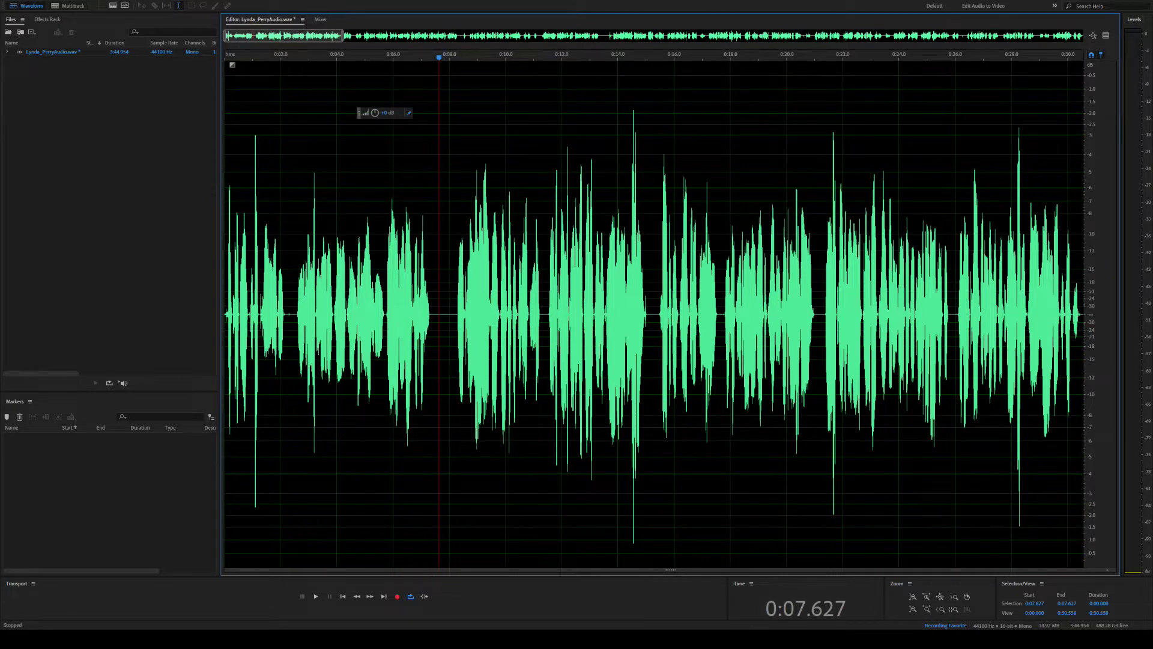
pyautogui.moveTo(443, 301); pyautogui.dragTo(654, 300)
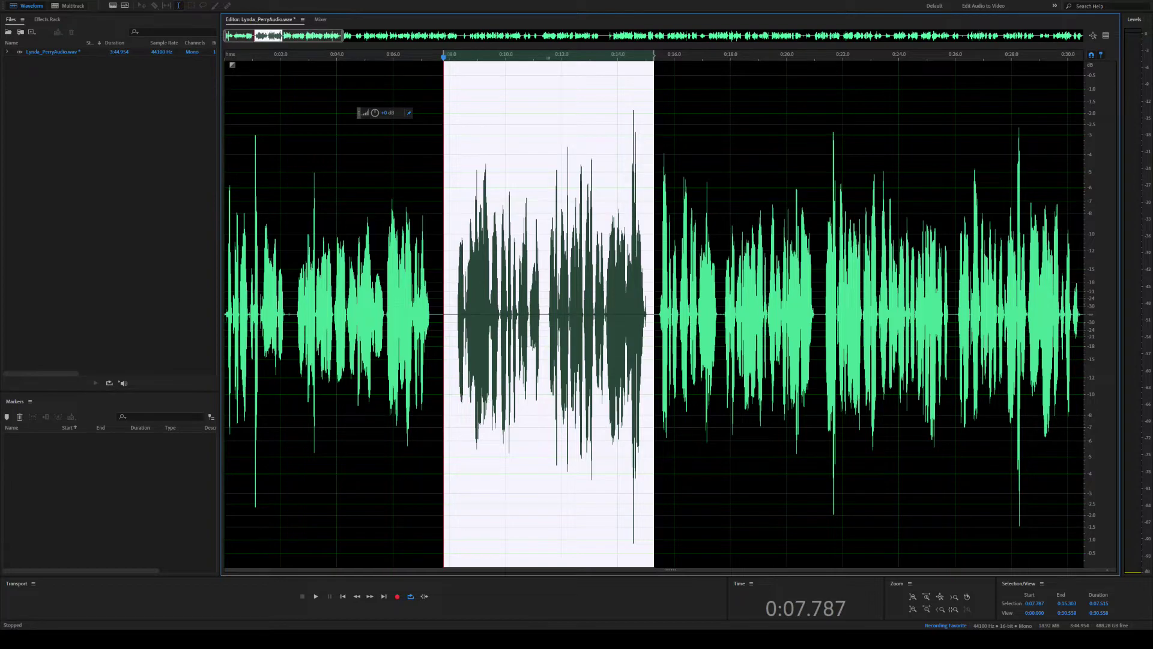
pyautogui.press('m')
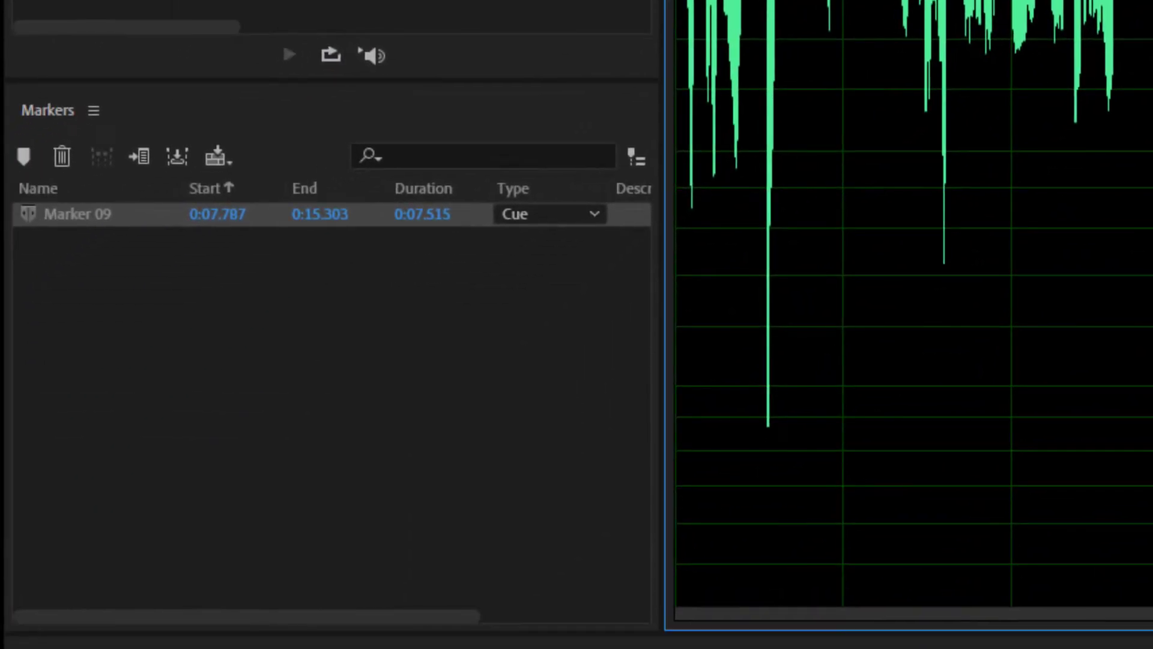
# - Rename the new range marker as L01P01
pyautogui.press('/')
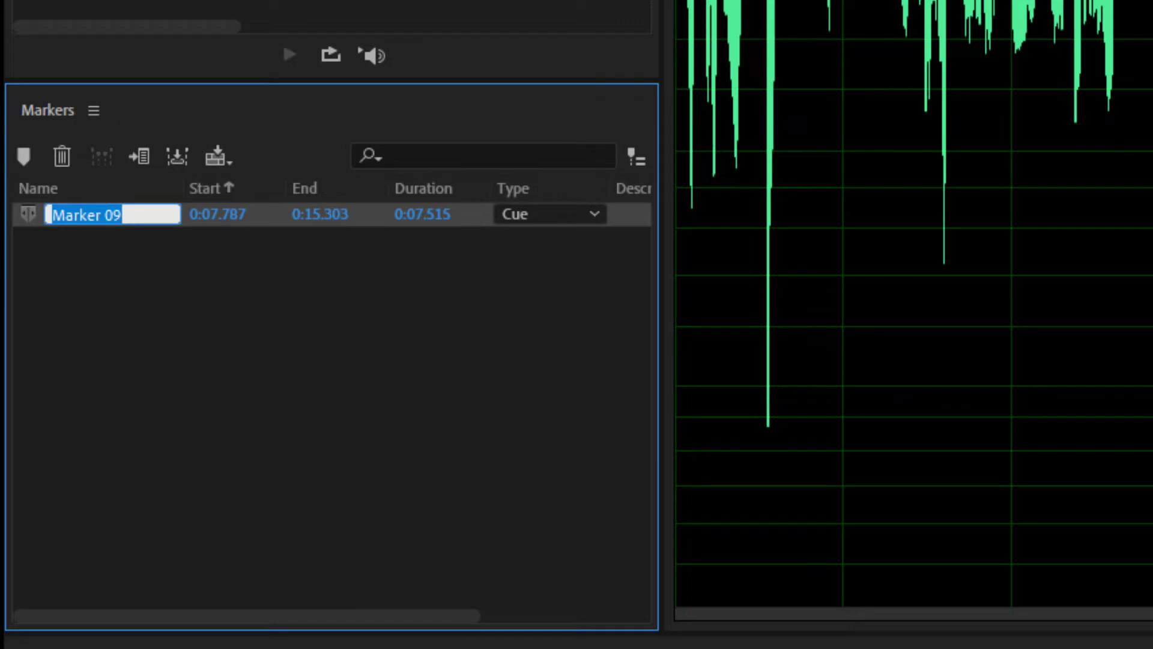
pyautogui.write('L01PO')
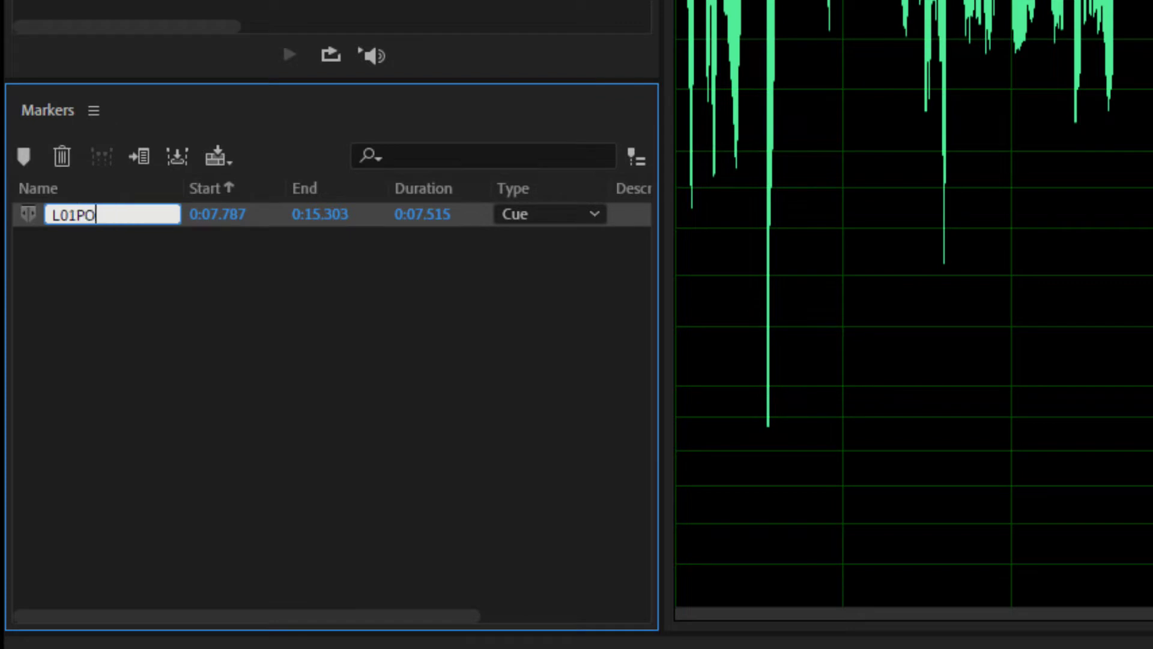
pyautogui.press('BackSpace')
pyautogui.write('01')
pyautogui.press('Return')
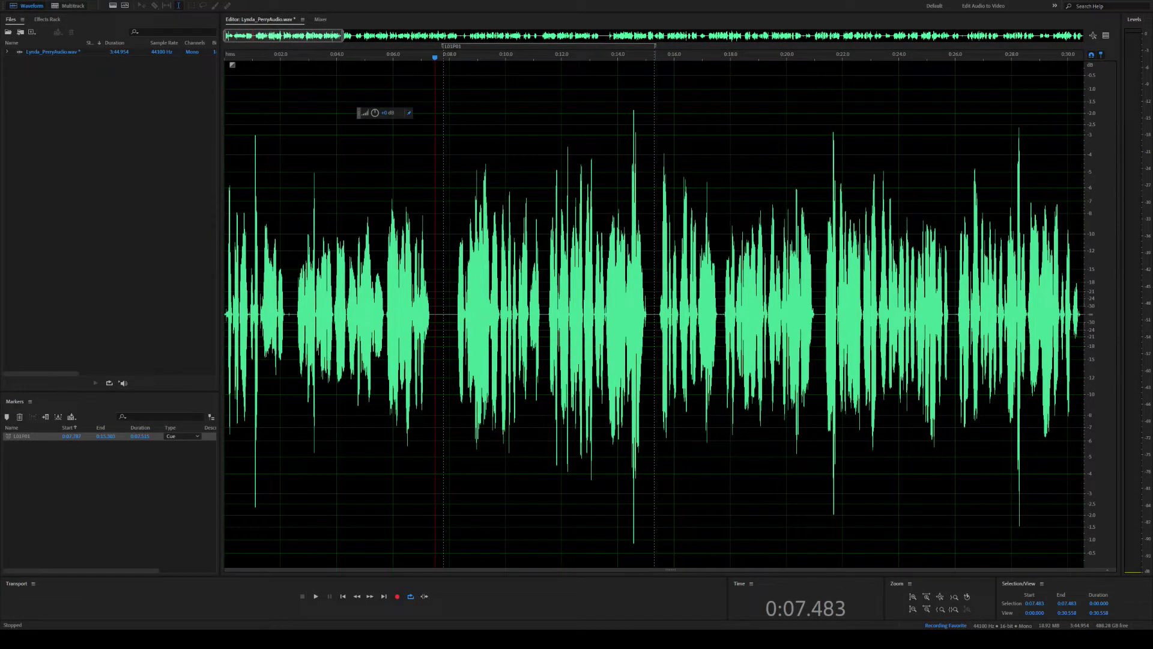
# - Add a second range marker from the end of L01P01 at 0:15.303 to the pause at 0:21.184
pyautogui.click(654, 313)
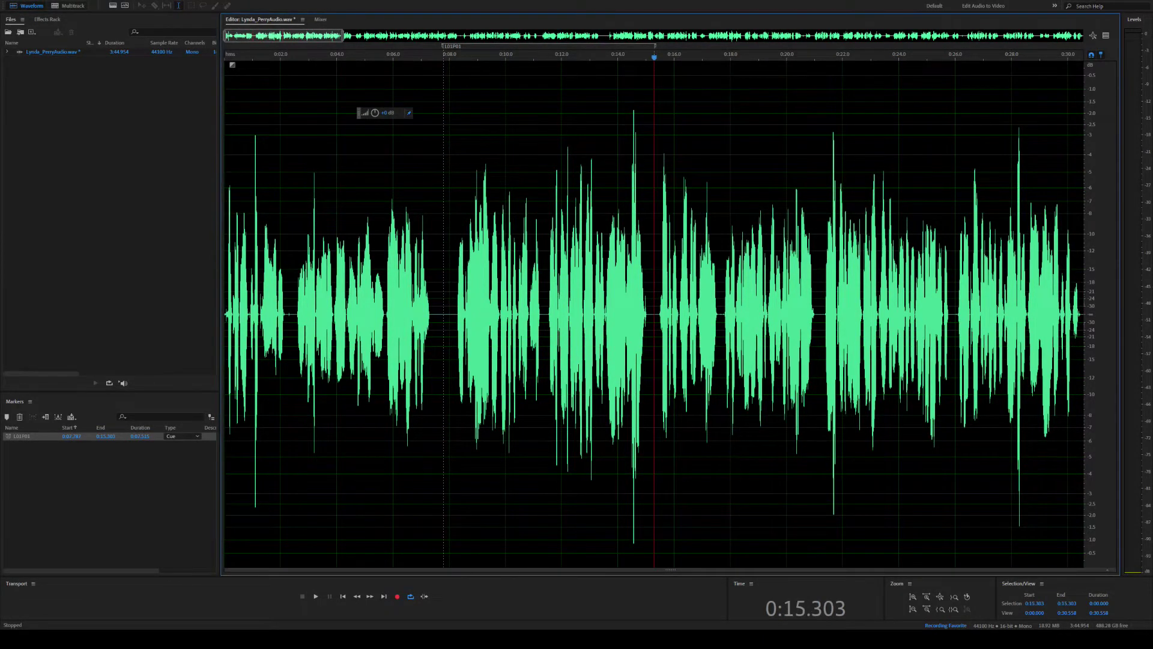
pyautogui.moveTo(653, 313); pyautogui.dragTo(819, 312)
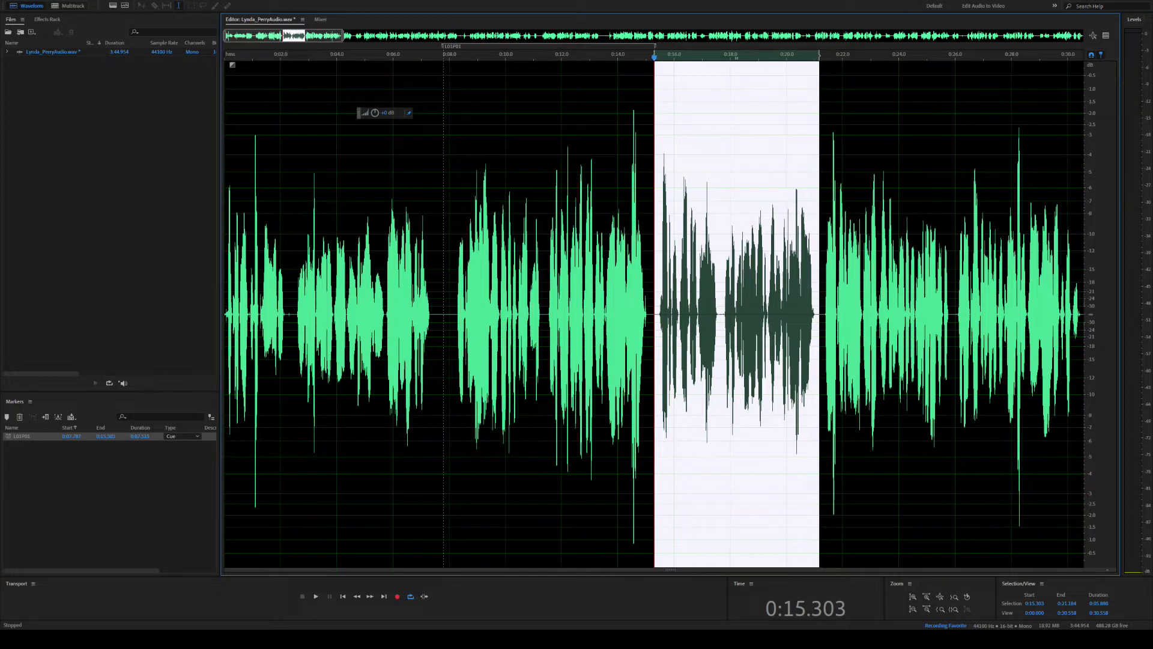
pyautogui.press('m')
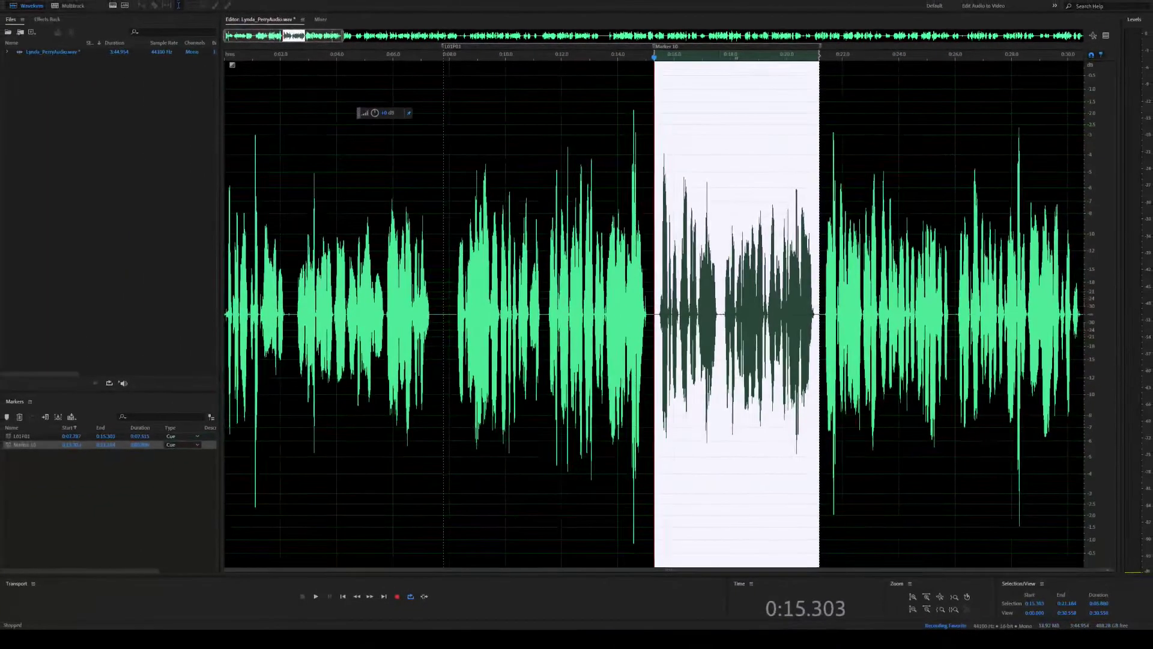
# - Move the playhead to the start of the second marker range at 0:15.303 and turn off loop playback
pyautogui.click(648, 312)
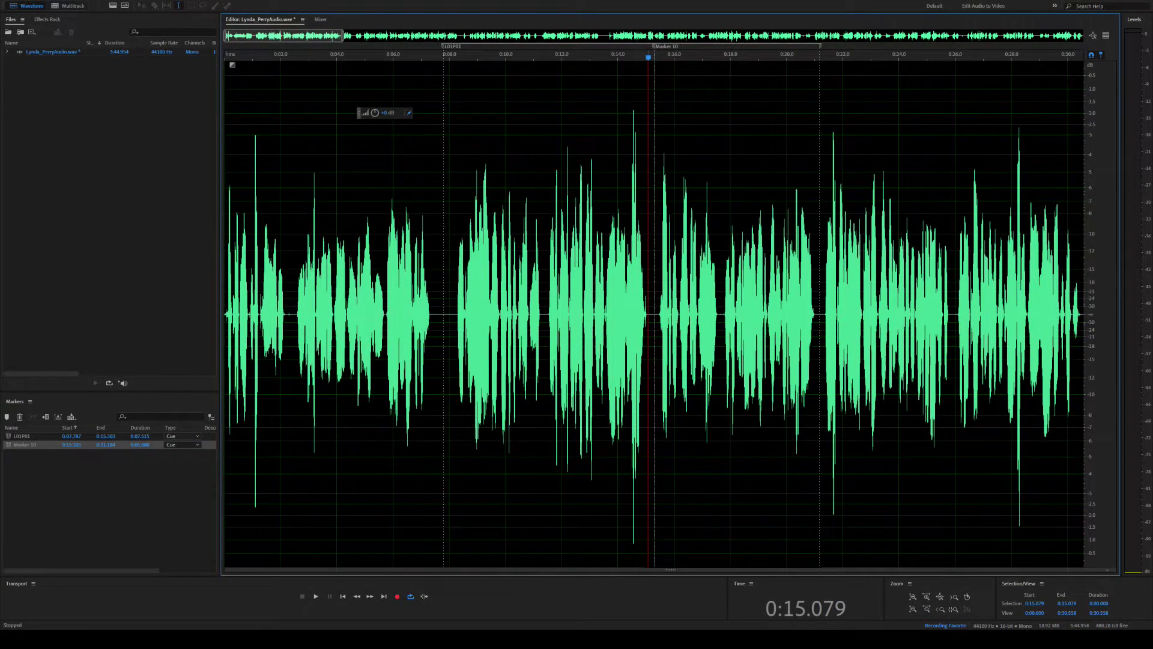
pyautogui.hotkey('ctrl', 'Right')
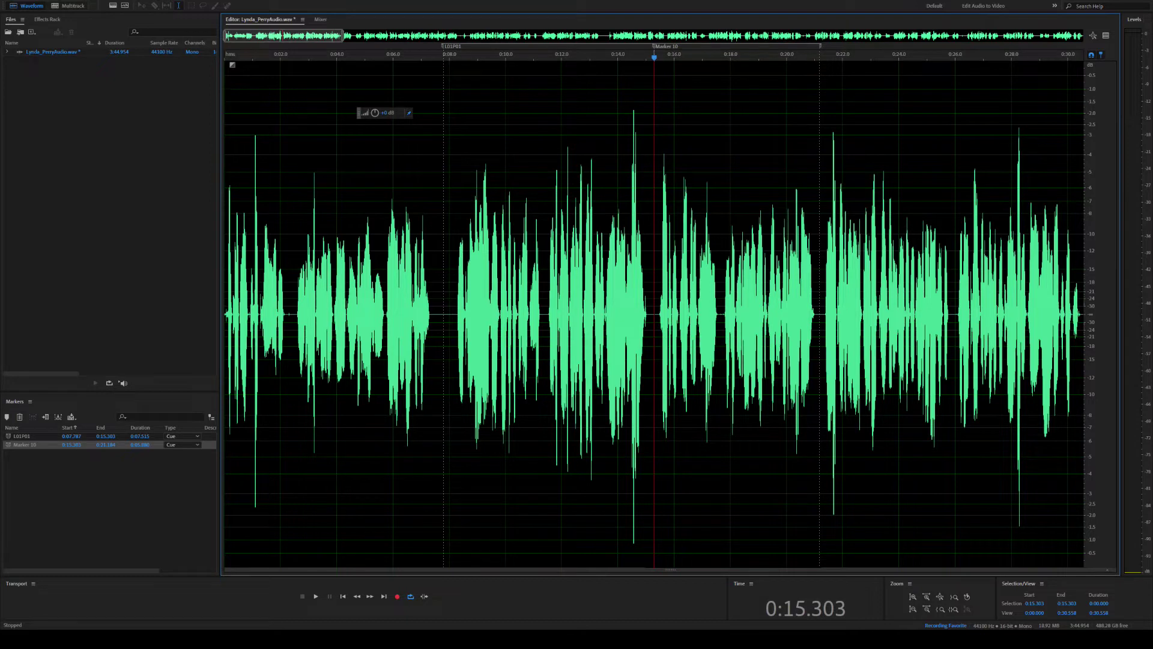
pyautogui.click(411, 596)
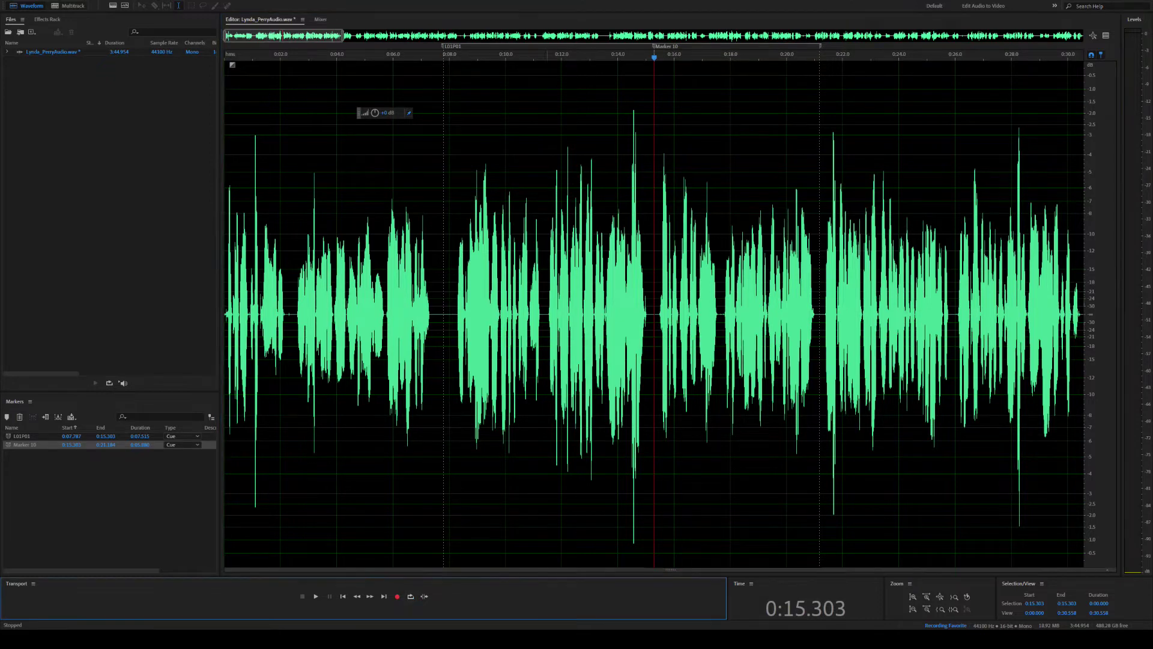
# - Select the audio of the second marker range and play it past its end to check the spoken passage
pyautogui.moveTo(654, 312); pyautogui.dragTo(819, 313)
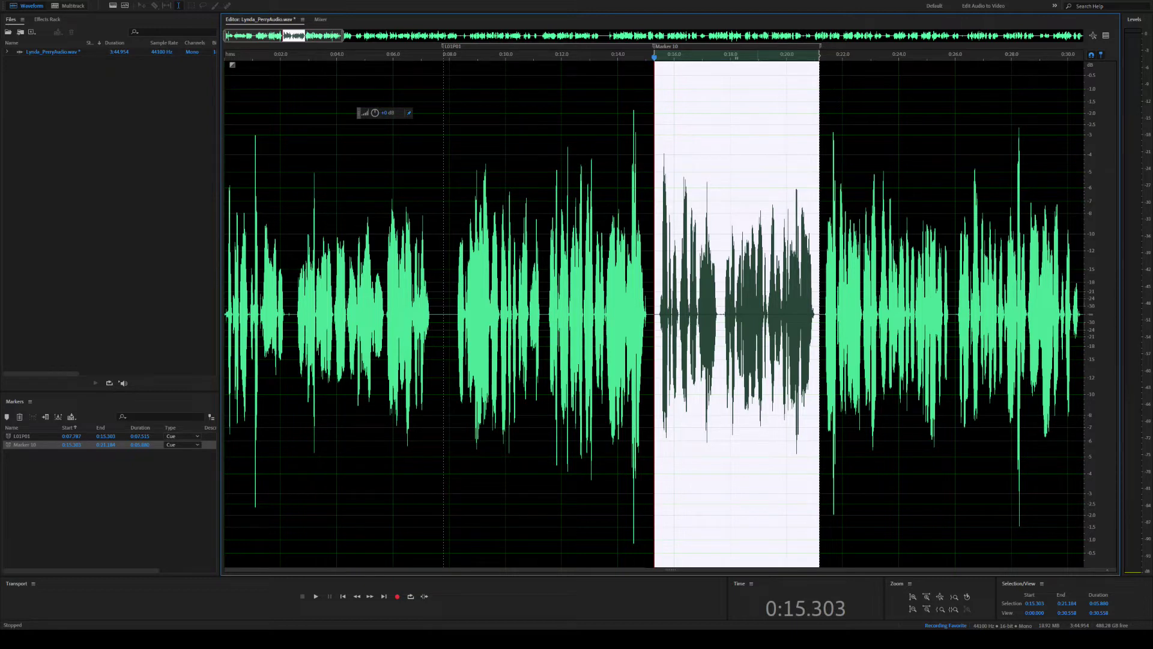
pyautogui.press('space')
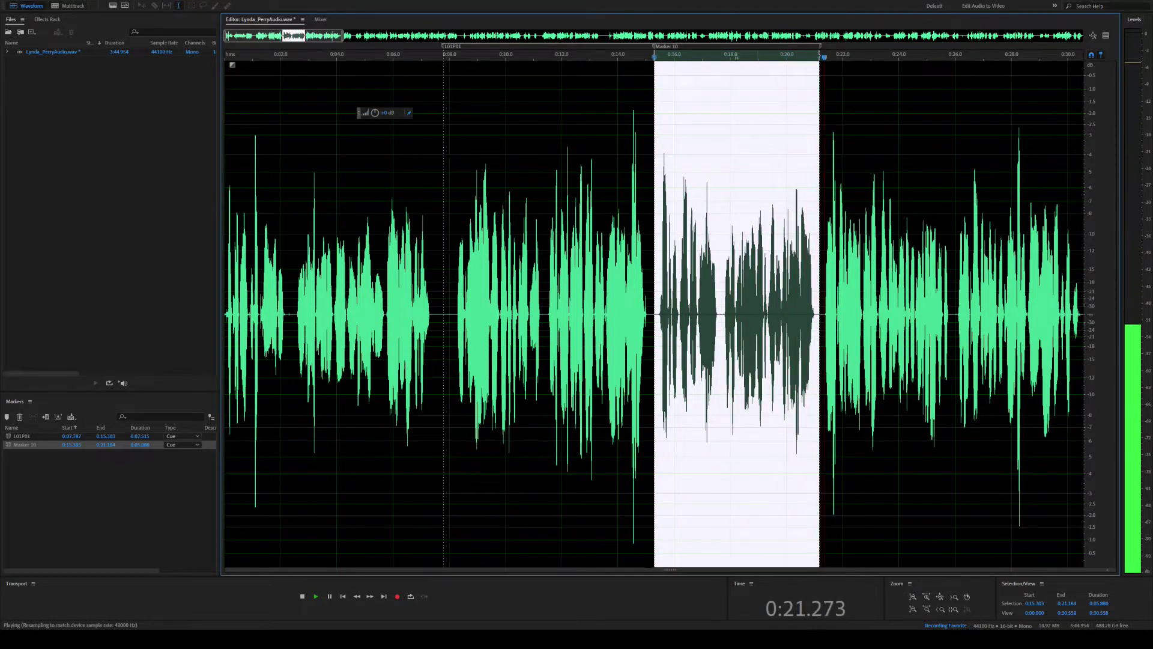
pyautogui.press('space')
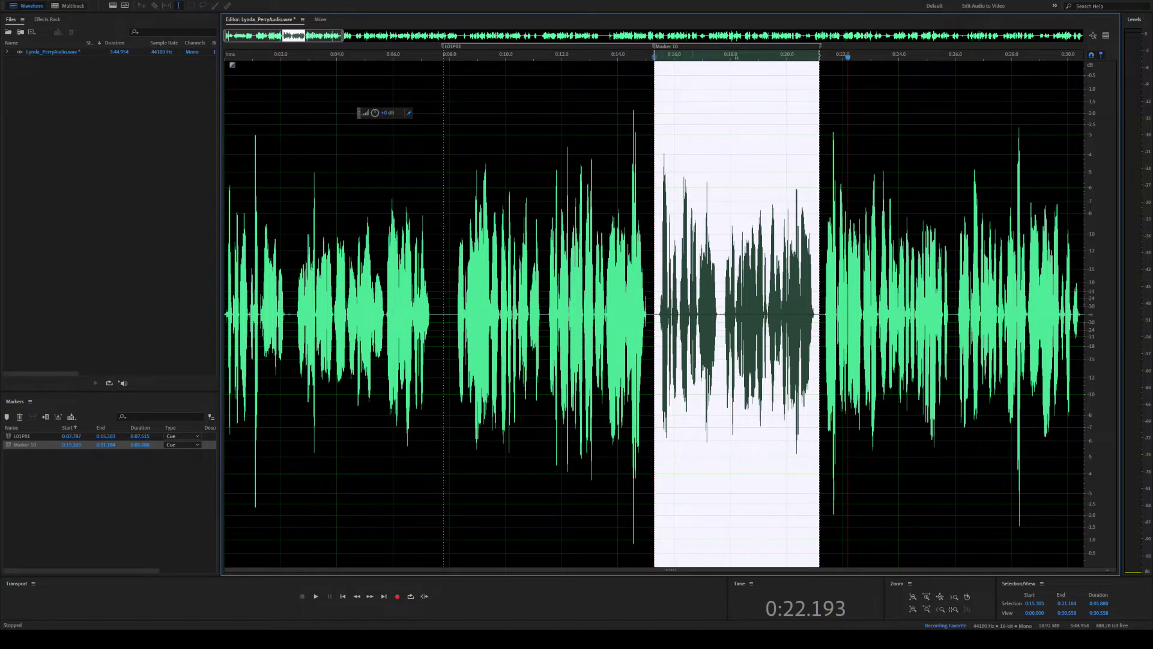
# - Delete the short pause at about 0:17.5 inside the second marker range, and undo the deletion
pyautogui.click(722, 314)
pyautogui.moveTo(717, 314); pyautogui.dragTo(722, 314)
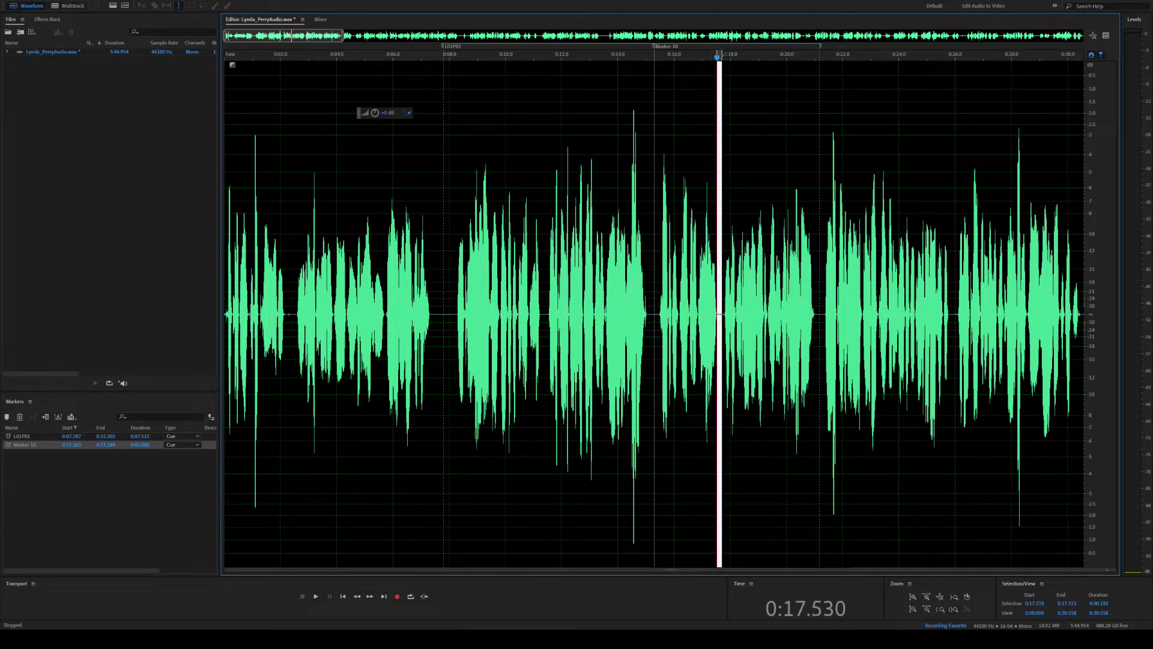
pyautogui.press('Delete')
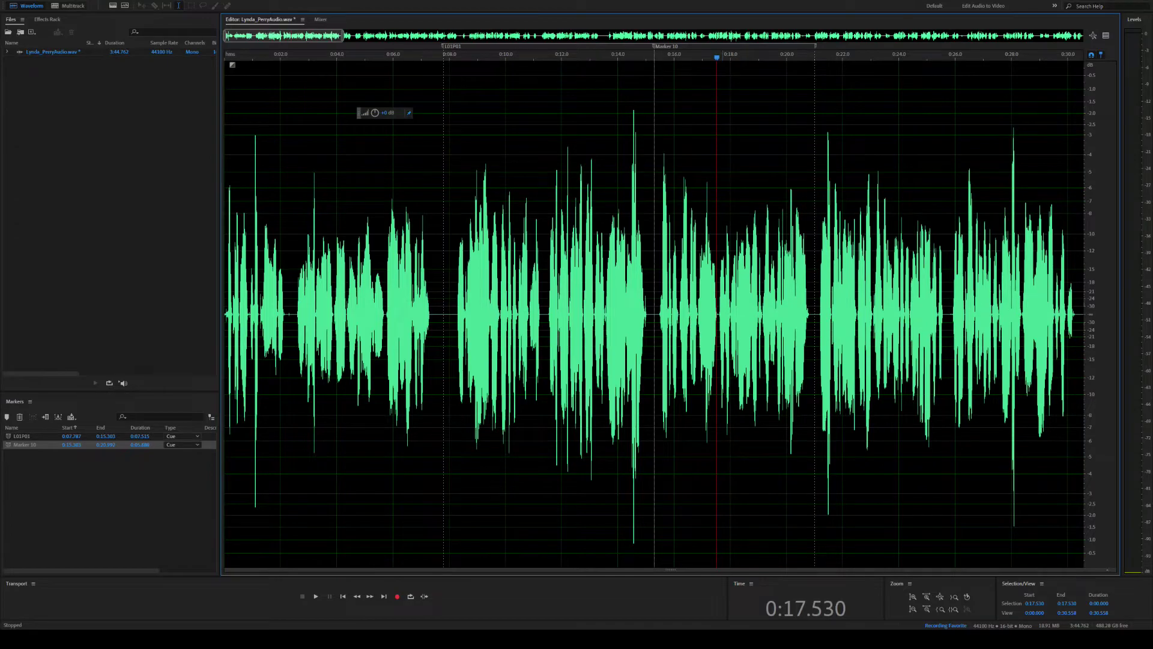
pyautogui.hotkey('ctrl', 'z')
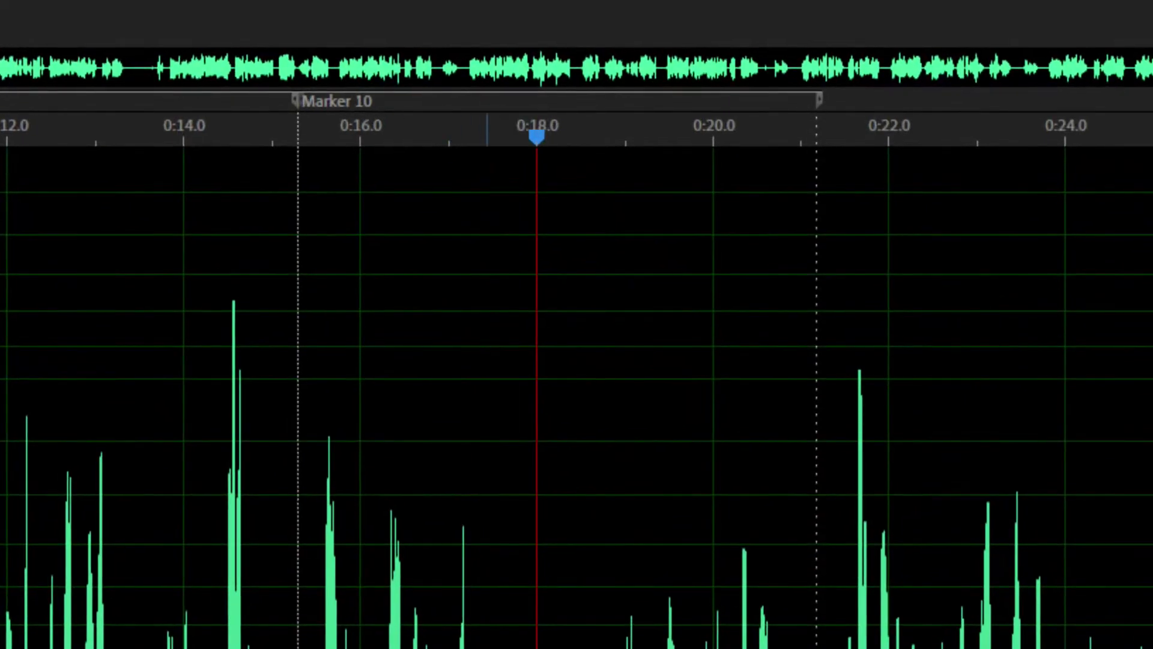
# - Remove the short pause near 0:17.6 from the second marker range again and put it back in the same place
pyautogui.moveTo(494, 396); pyautogui.dragTo(511, 396)
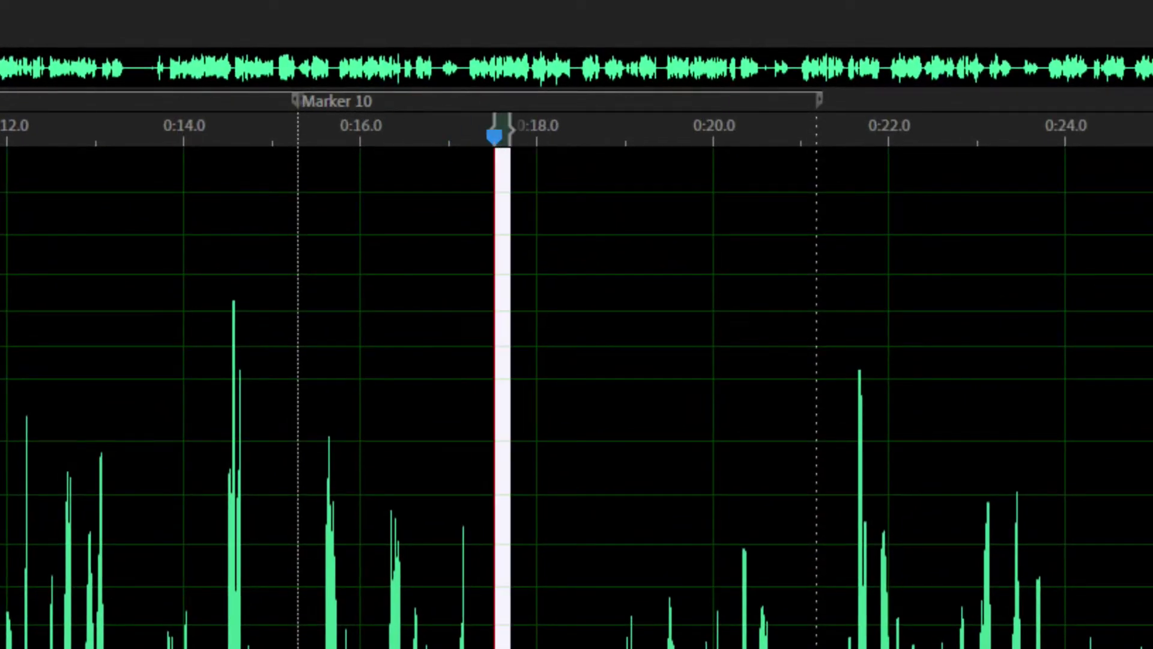
pyautogui.press('Delete')
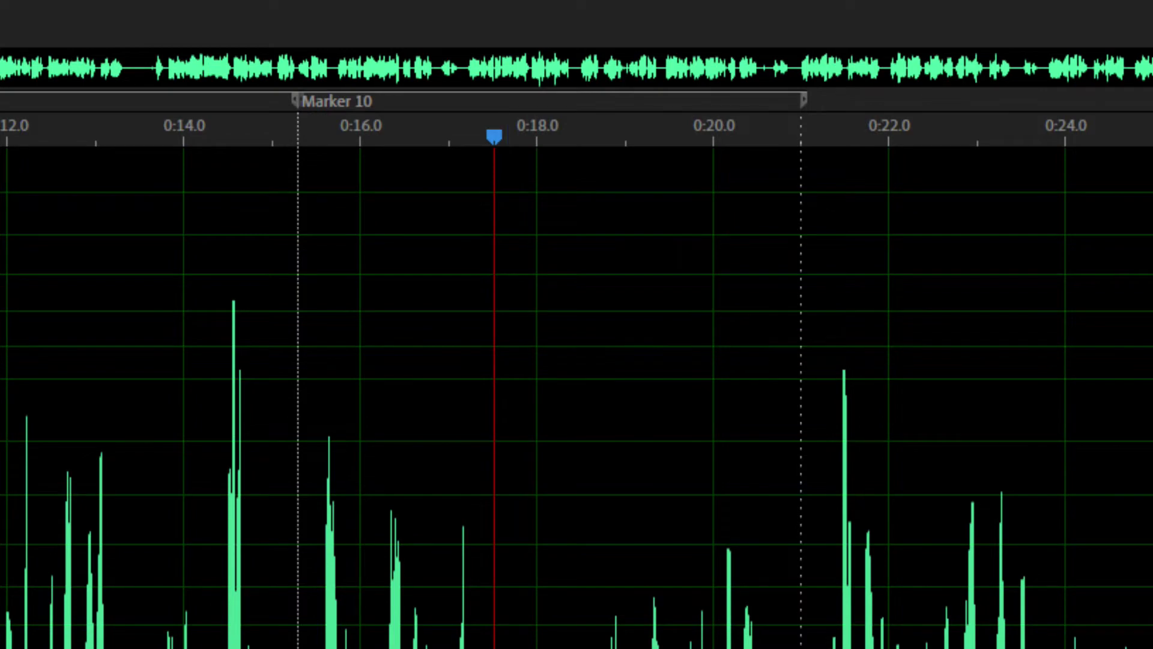
pyautogui.hotkey('ctrl', 'v')
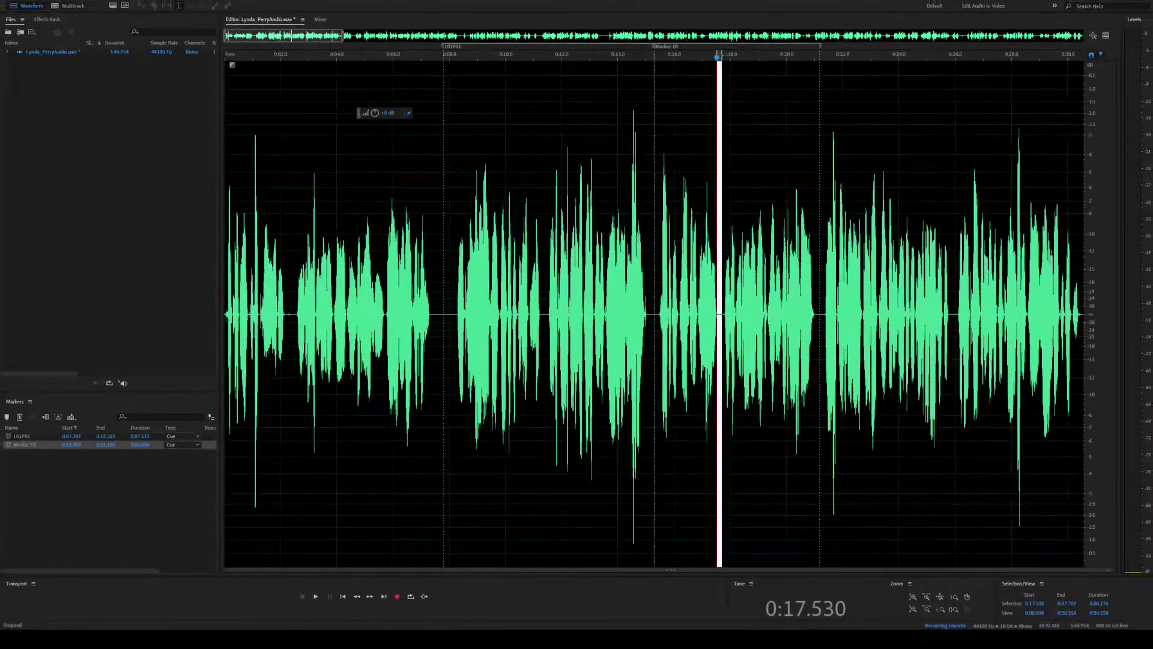
pyautogui.click(733, 329)
pyautogui.click(714, 329)
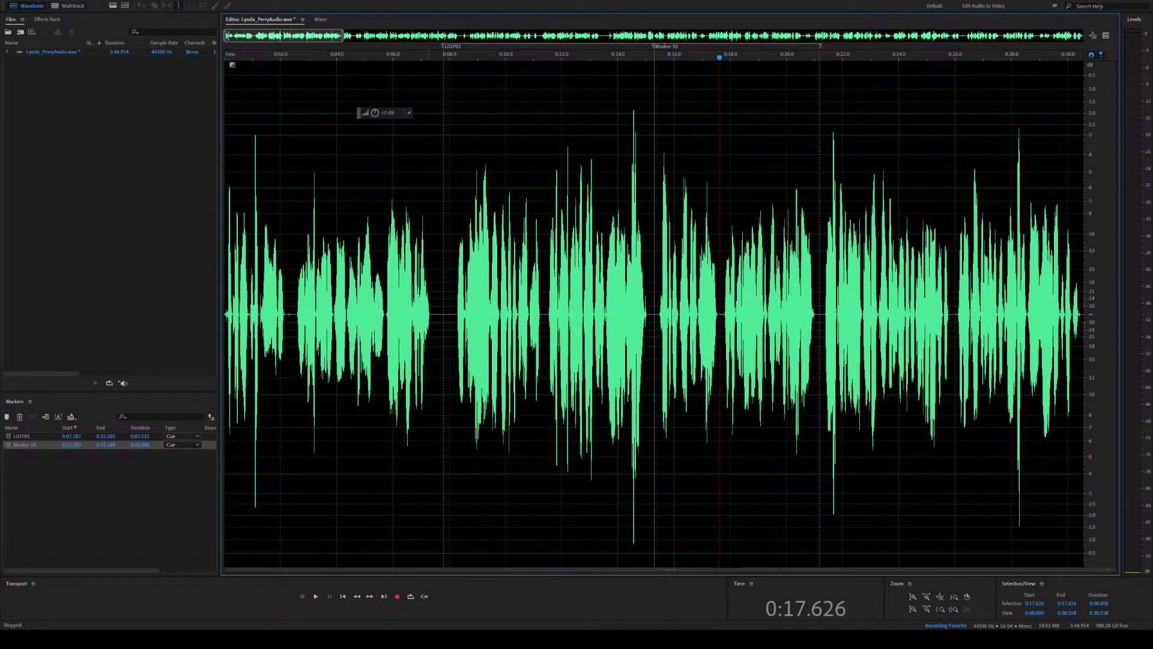
pyautogui.press('Right')
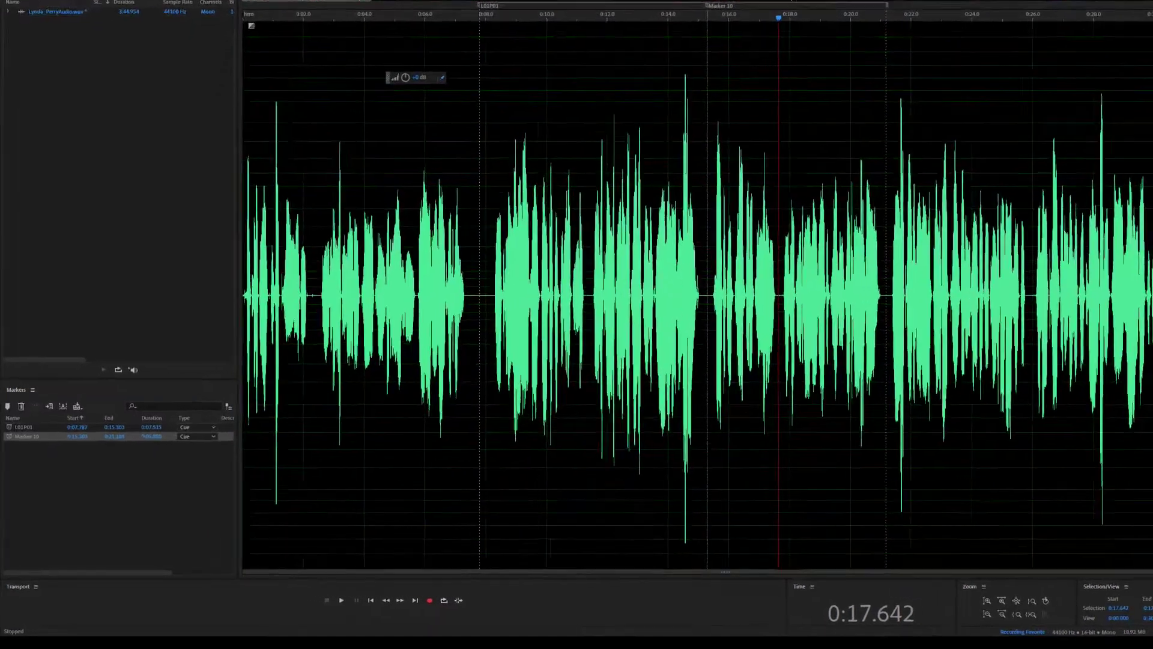
# - Rename the second range marker as L01P02
pyautogui.write('/')
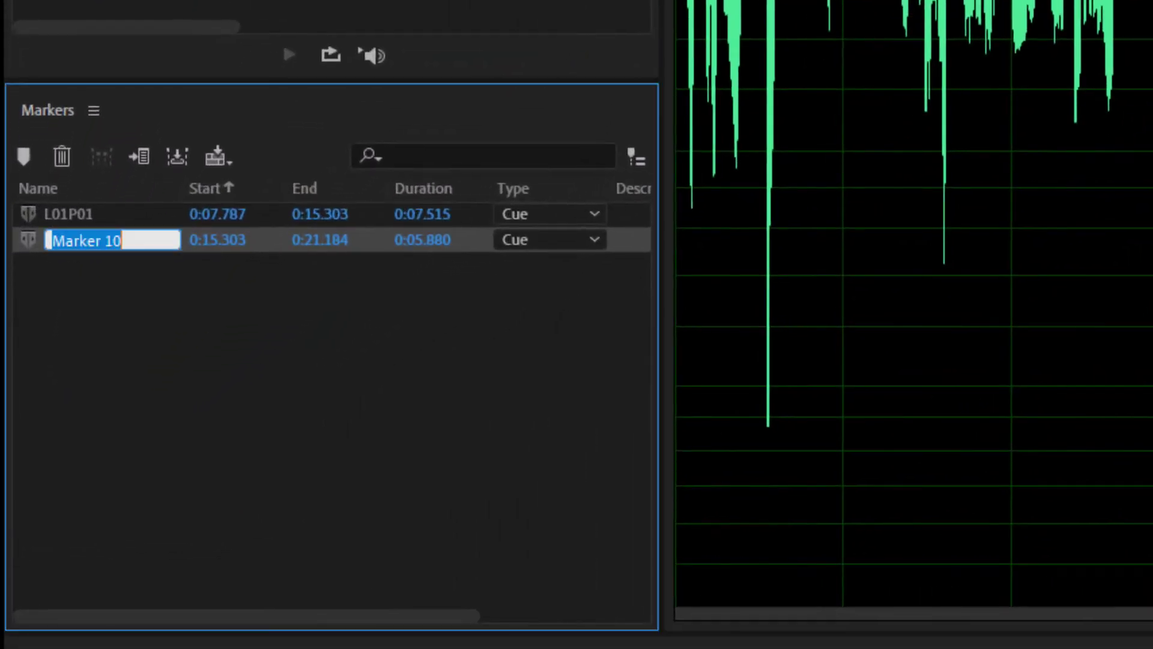
pyautogui.write('L01P02')
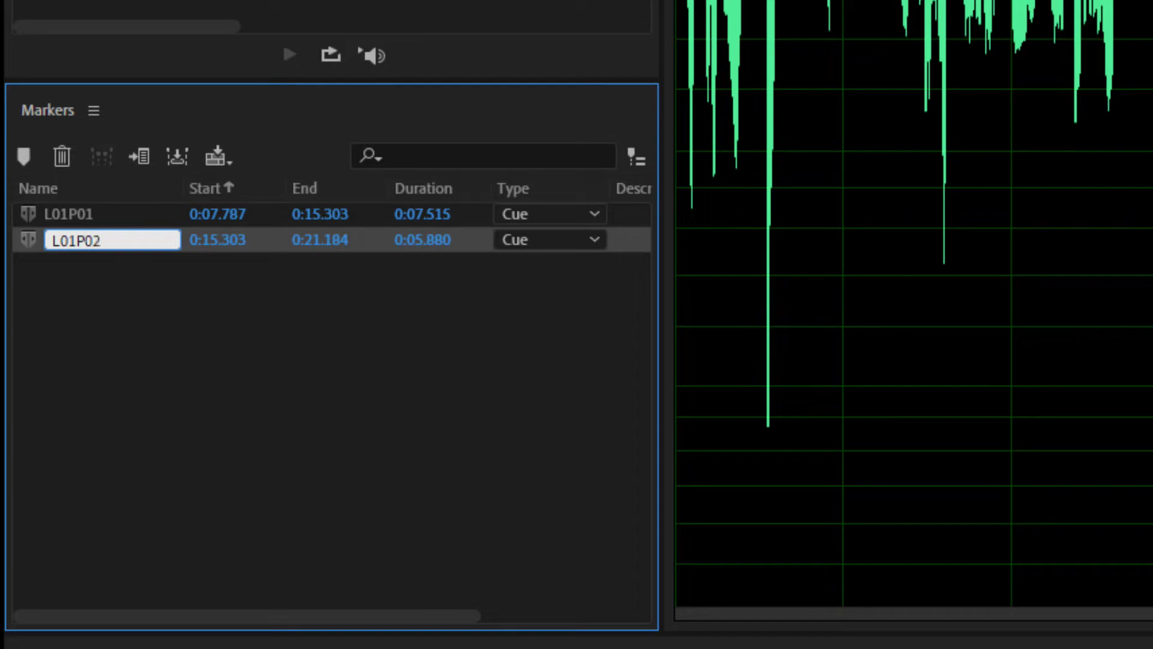
pyautogui.press('Return')
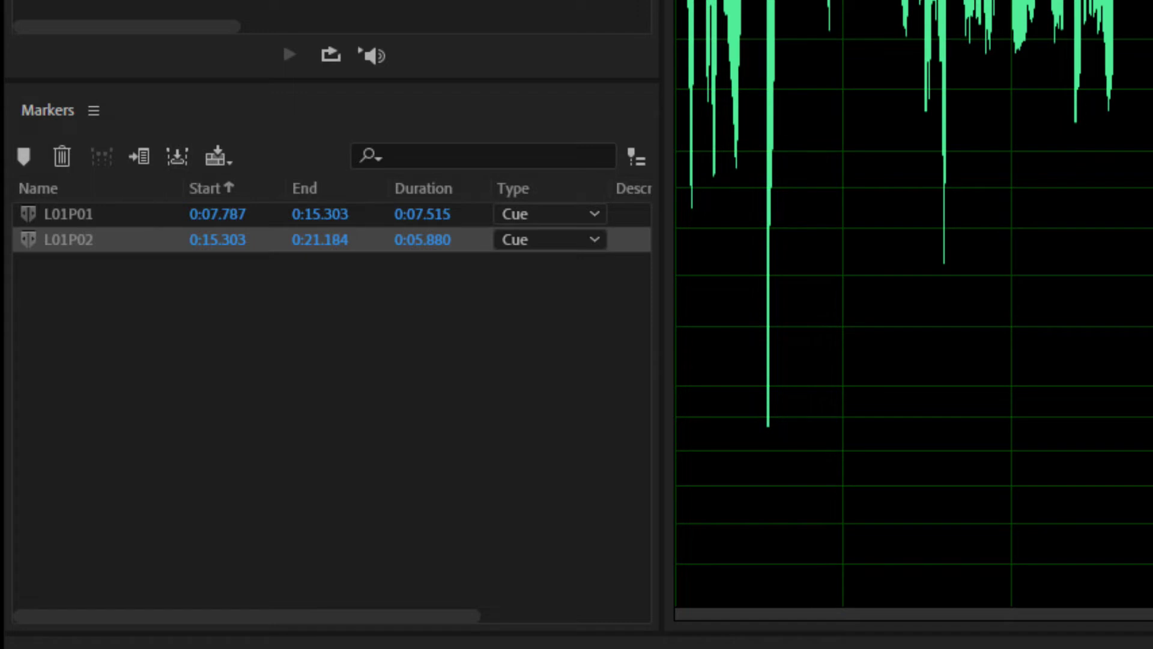
# - Select both range markers, L01P01 and L01P02, and start exporting their audio as separate files
pyautogui.click(68, 239)
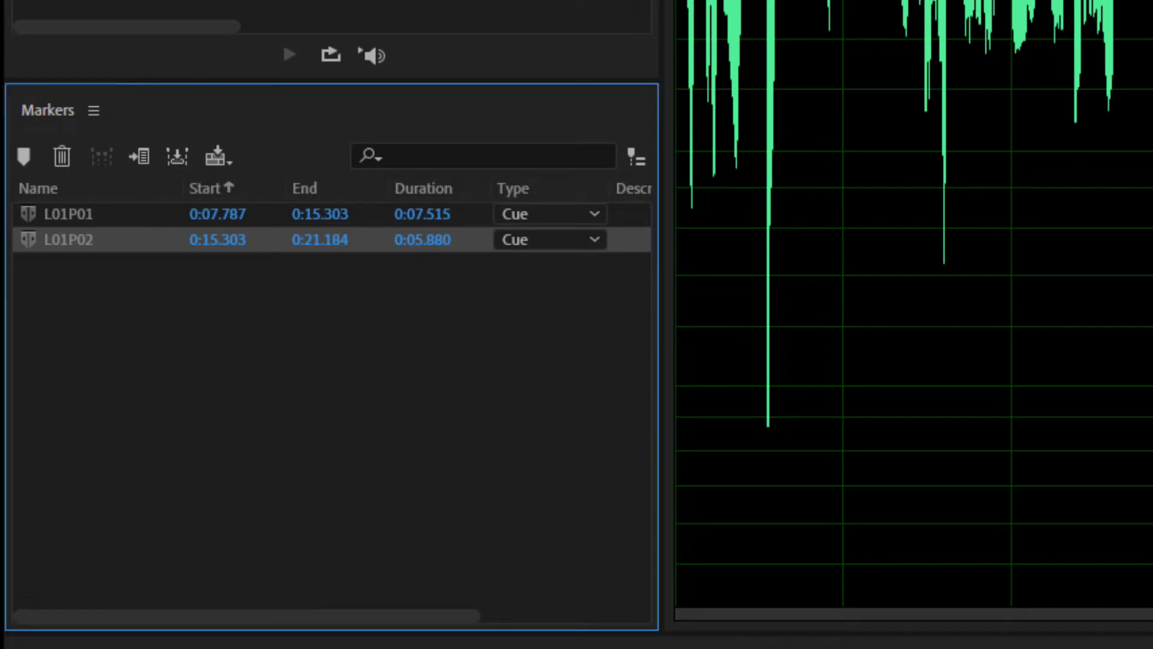
pyautogui.hotkey('ctrl', 'a')
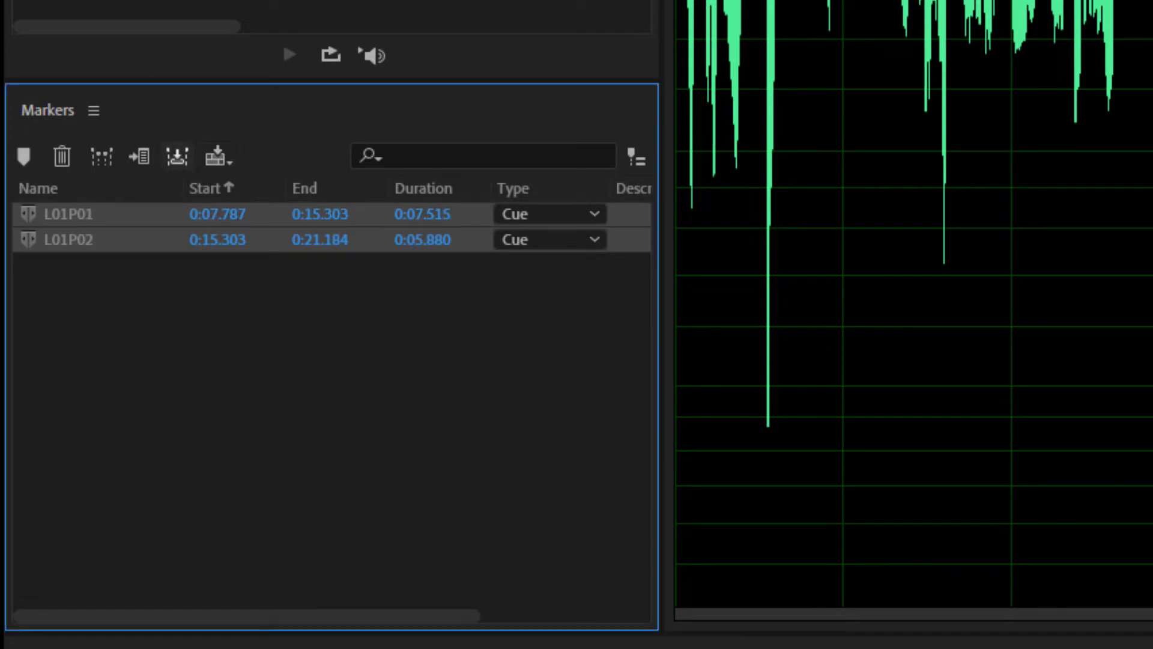
pyautogui.click(178, 157)
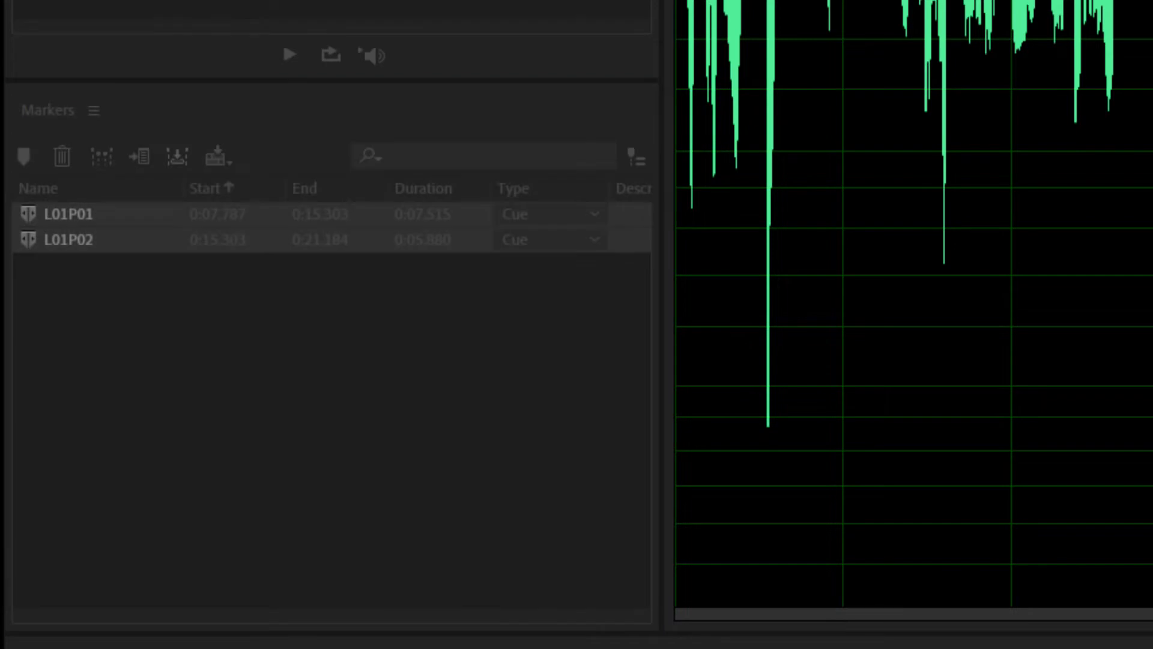